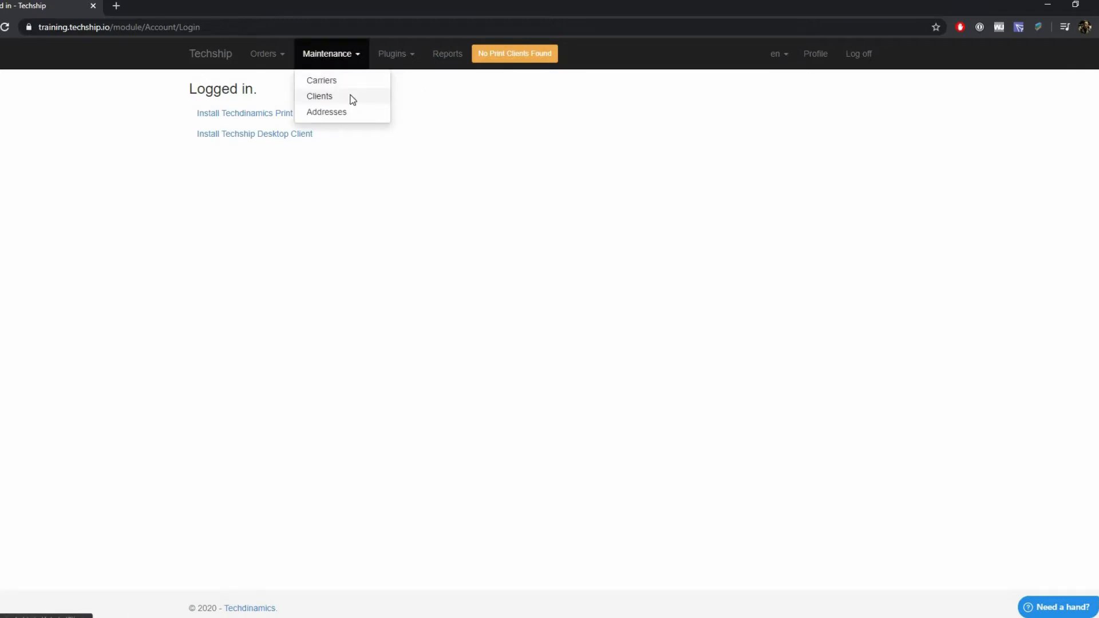
# - Open the Clients list from the Maintenance menu
pyautogui.click(350, 99)
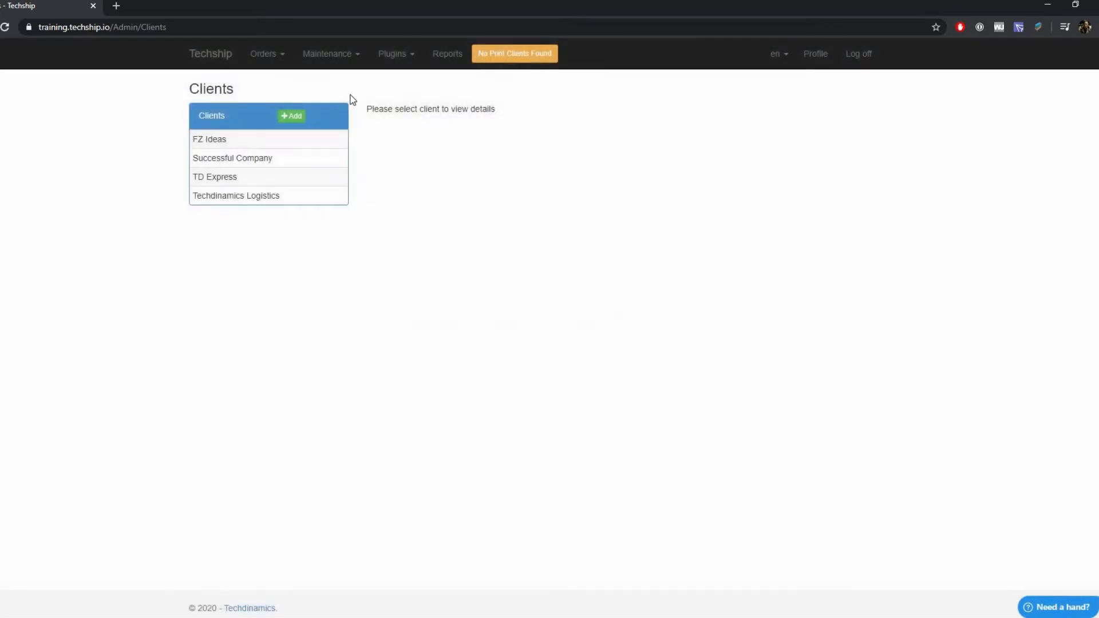
# - Select TD Express and assign it the FreightCOM billing account
pyautogui.click(289, 183)
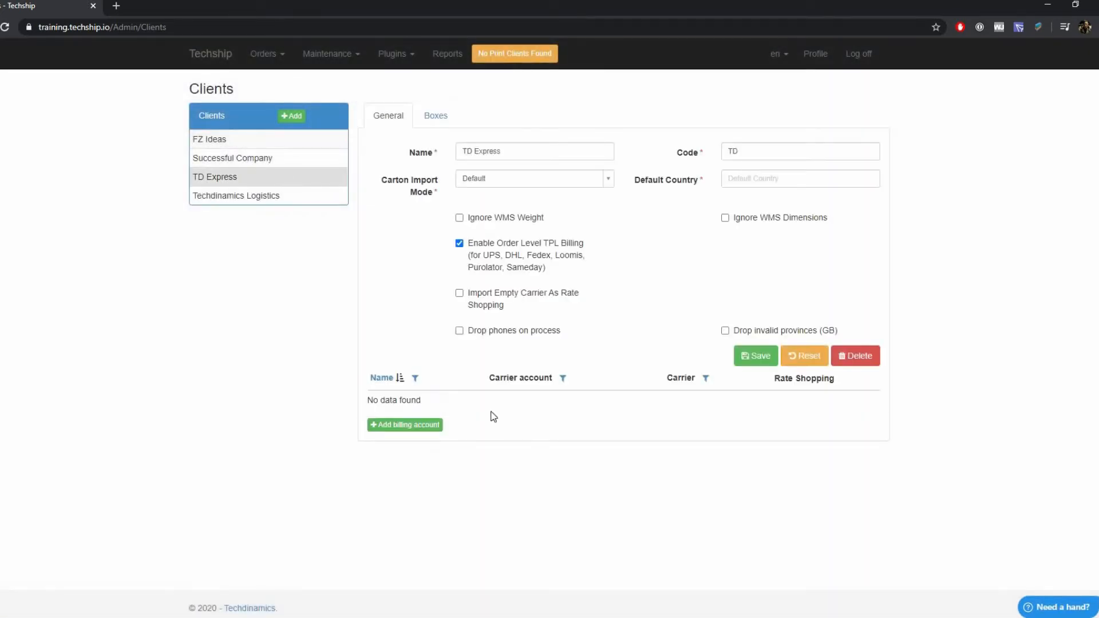
pyautogui.click(424, 427)
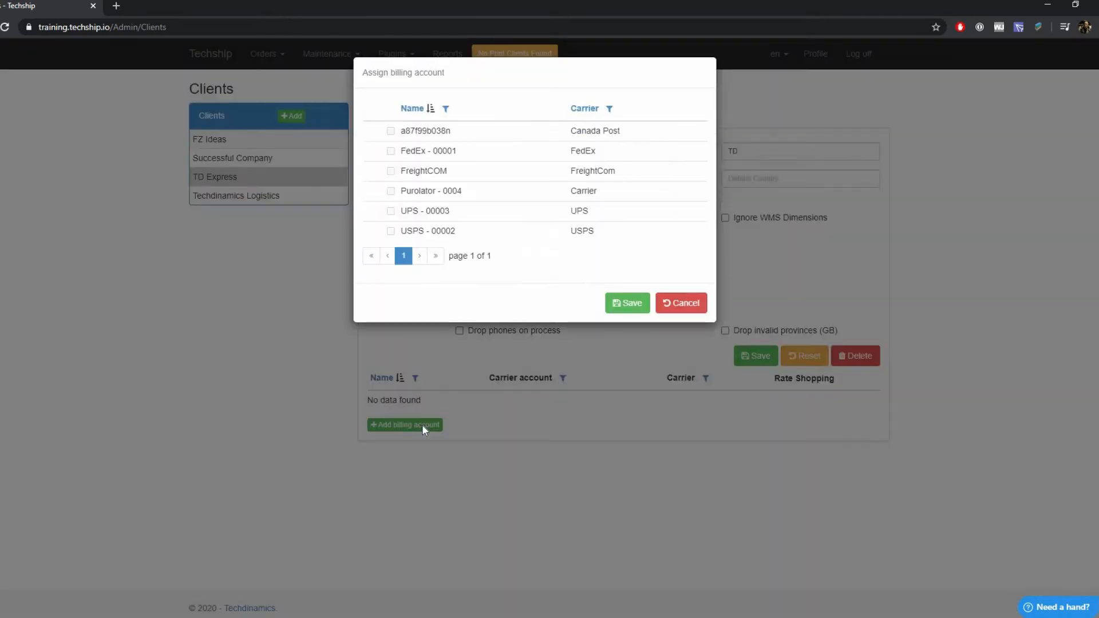
pyautogui.click(596, 178)
pyautogui.click(627, 309)
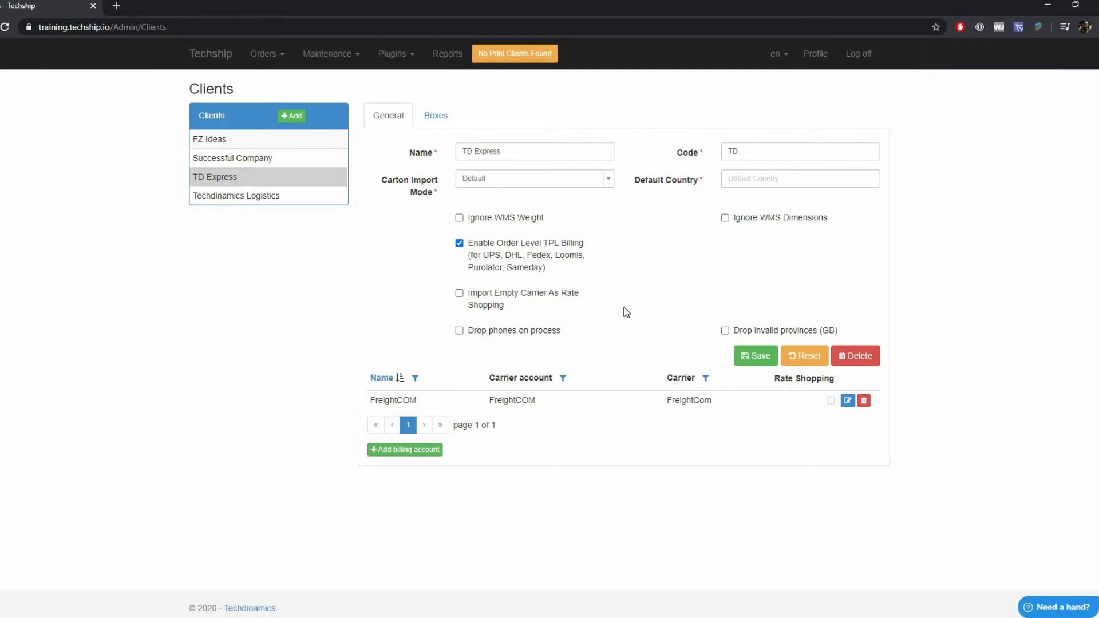
# - Edit the FreightCOM billing account and show its Carrier options
pyautogui.click(850, 403)
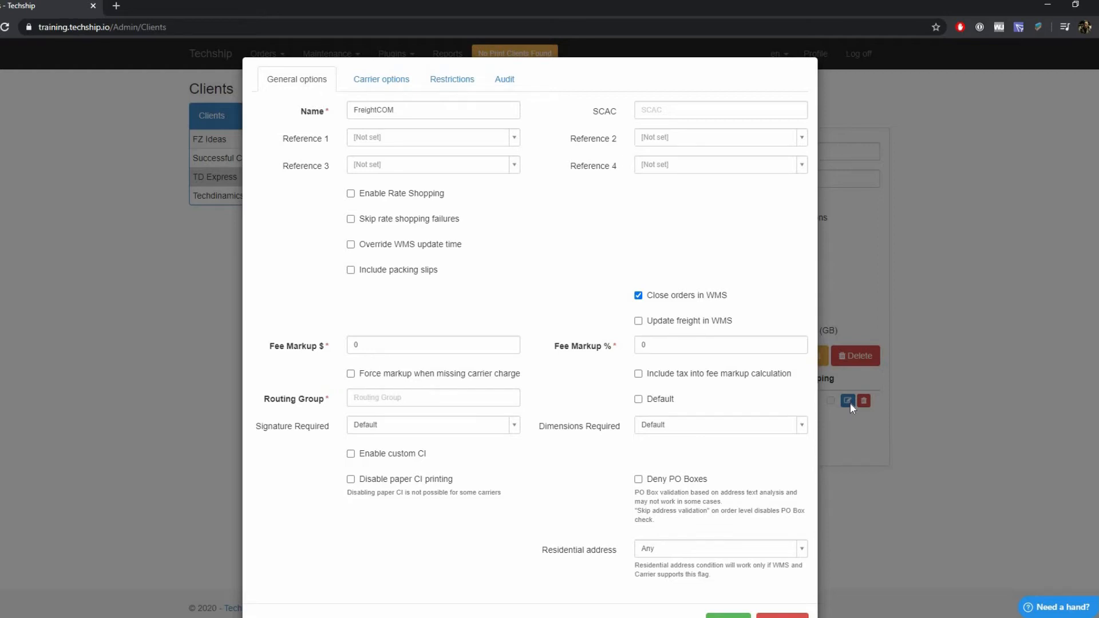
pyautogui.click(403, 81)
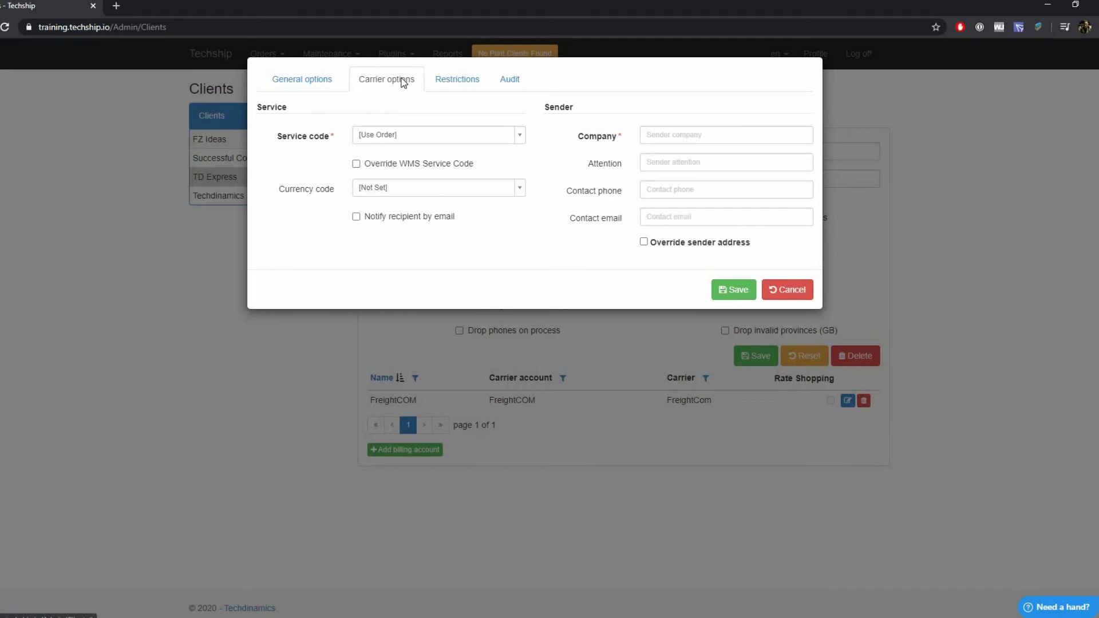
# - Enter Techdinamics as sender company and attention, and fill in the contact phone
pyautogui.click(683, 135)
pyautogui.write('Techd')
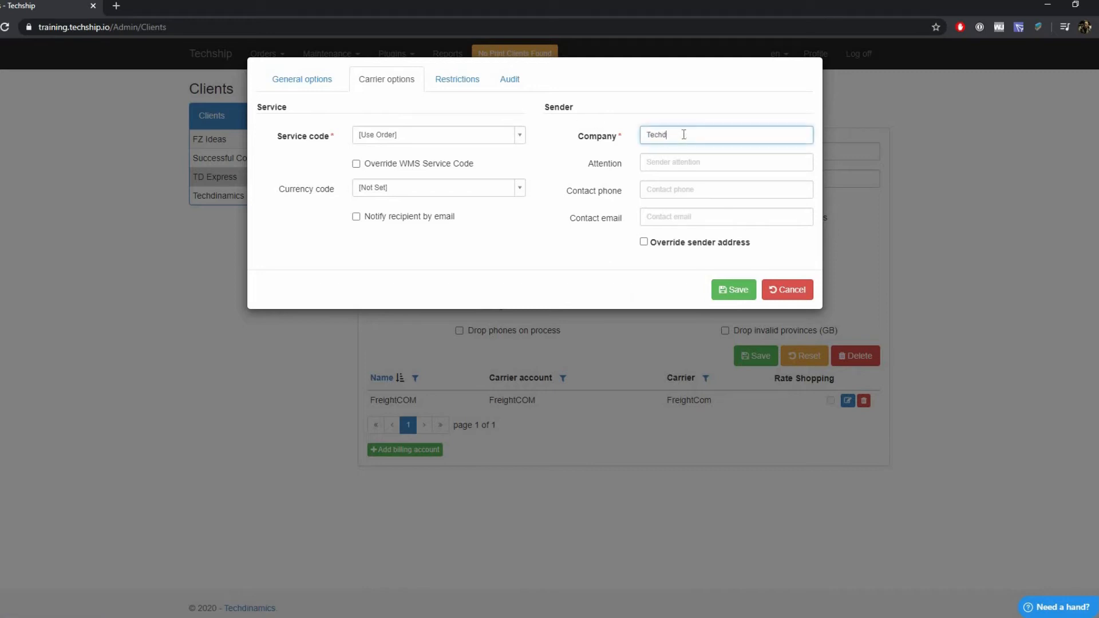
pyautogui.write('inamics')
pyautogui.hotkey('ctrl', 'a')
pyautogui.hotkey('ctrl', 'c')
pyautogui.press('Tab')
pyautogui.hotkey('ctrl', 'v')
pyautogui.press('Tab')
pyautogui.write('6470000001')
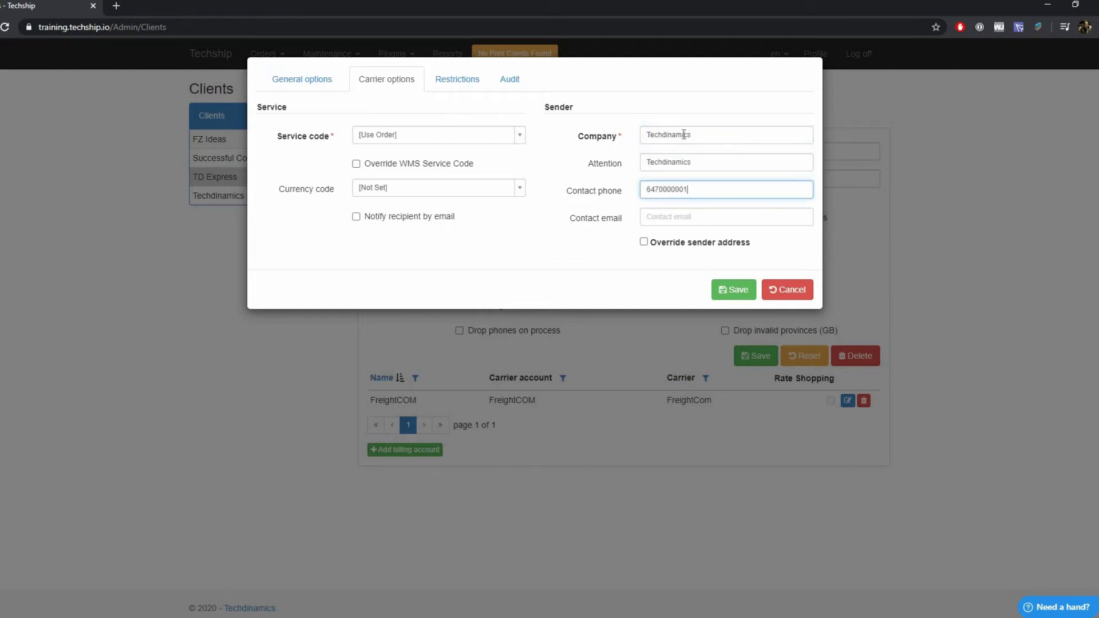
pyautogui.press('Tab')
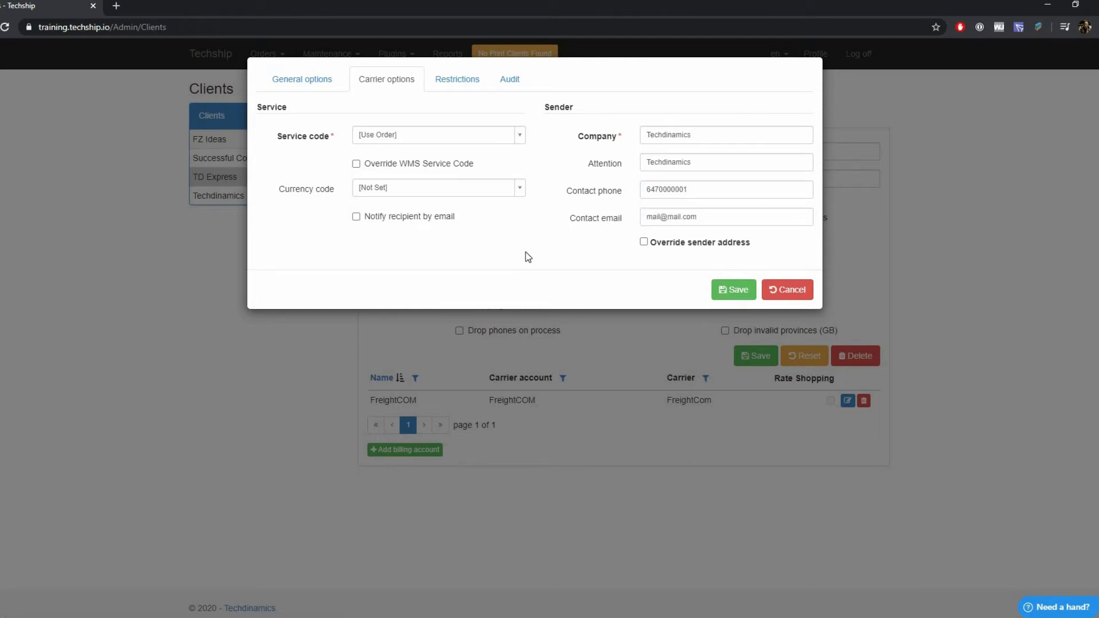
# - Set the currency code to GBP
pyautogui.click(518, 190)
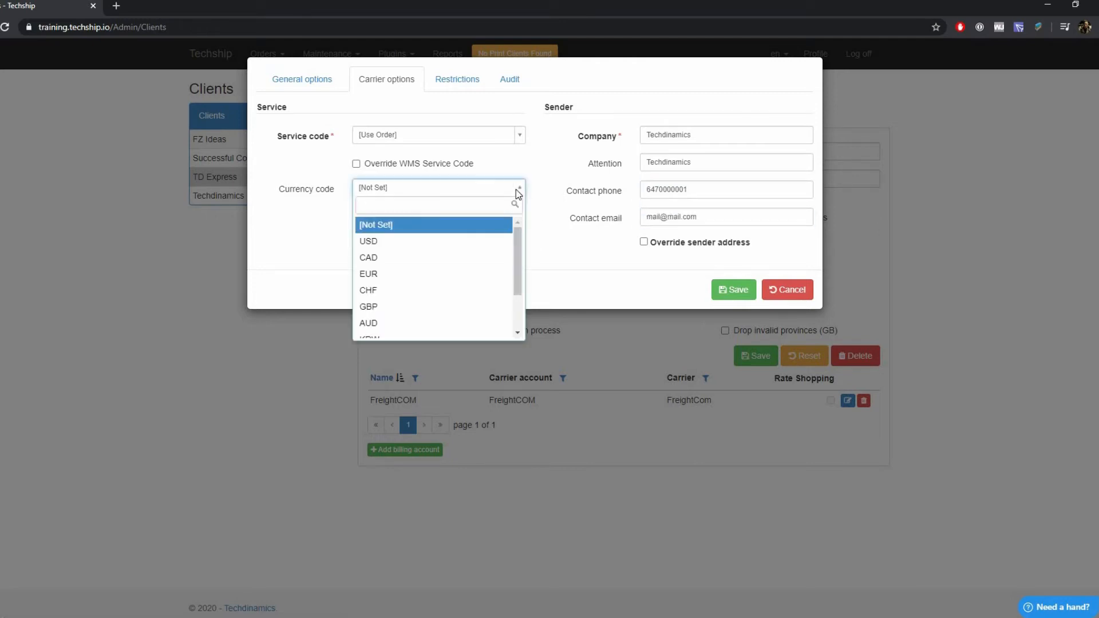
pyautogui.click(474, 307)
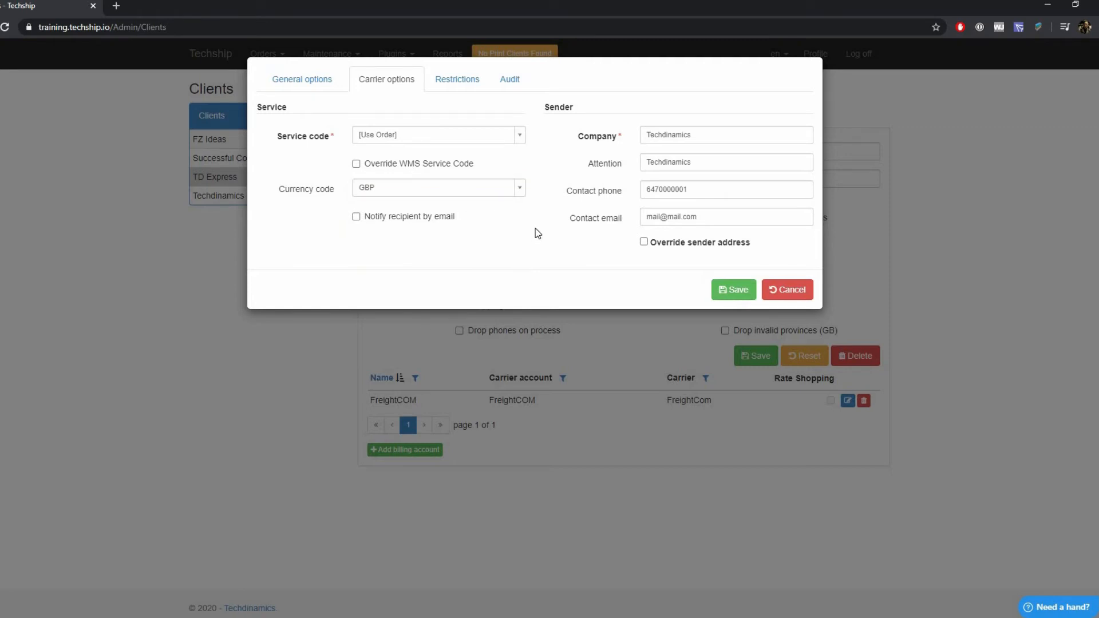
pyautogui.click(514, 135)
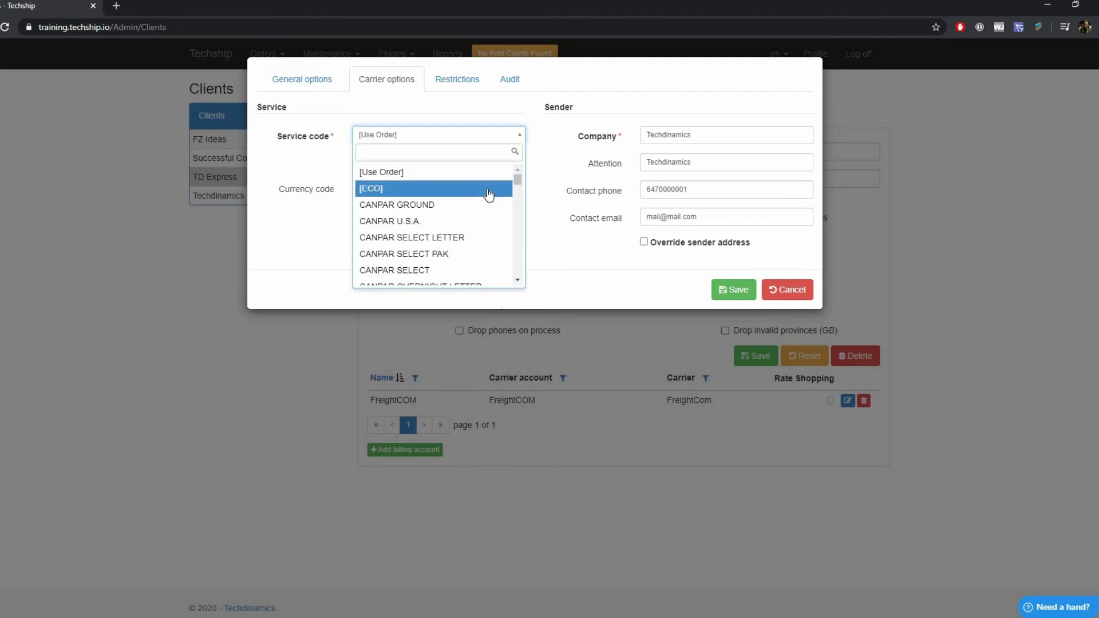
# - Keep service code [Use Order] with Override WMS Service Code off, then return to General options
pyautogui.moveTo(518, 181)
pyautogui.mouseDown()
pyautogui.moveTo(515, 253)
pyautogui.moveTo(519, 173)
pyautogui.mouseUp()
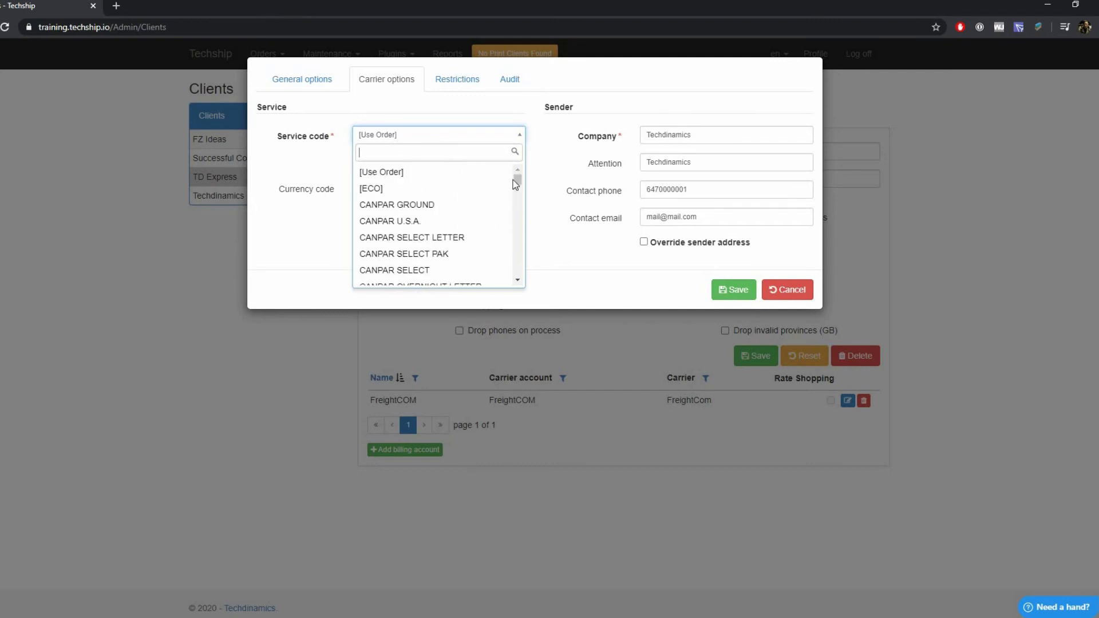
pyautogui.click(470, 180)
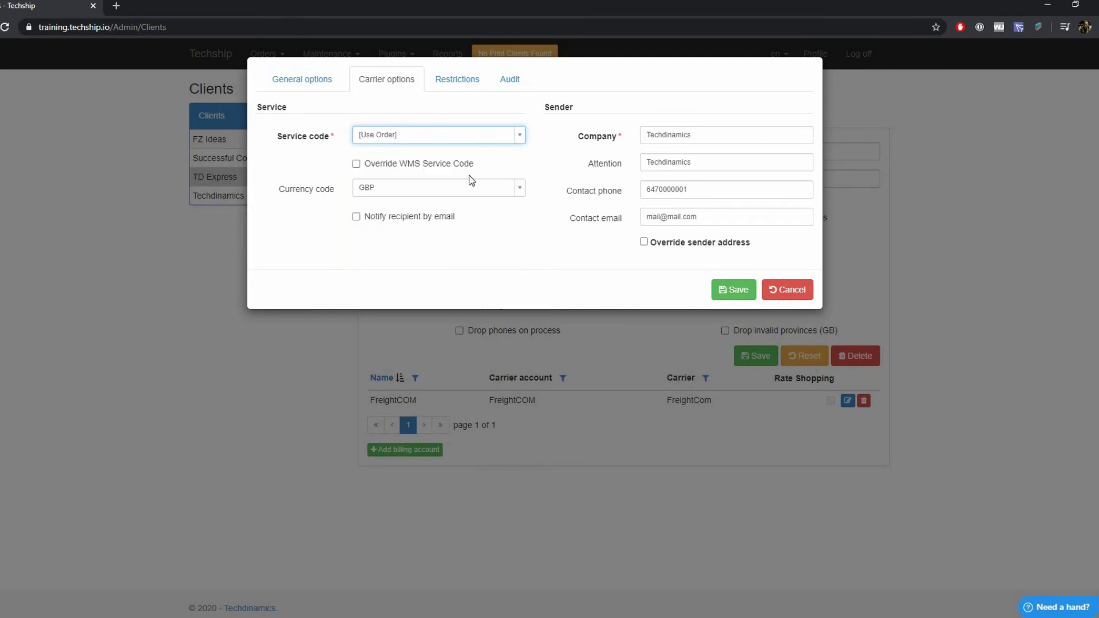
pyautogui.click(435, 169)
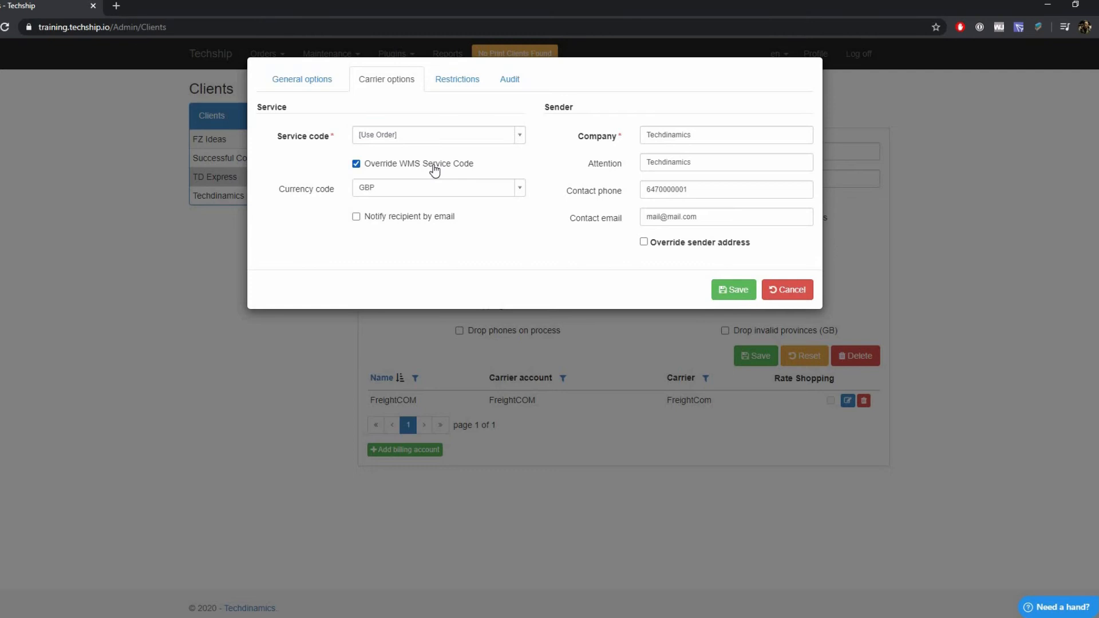
pyautogui.click(435, 169)
pyautogui.click(323, 82)
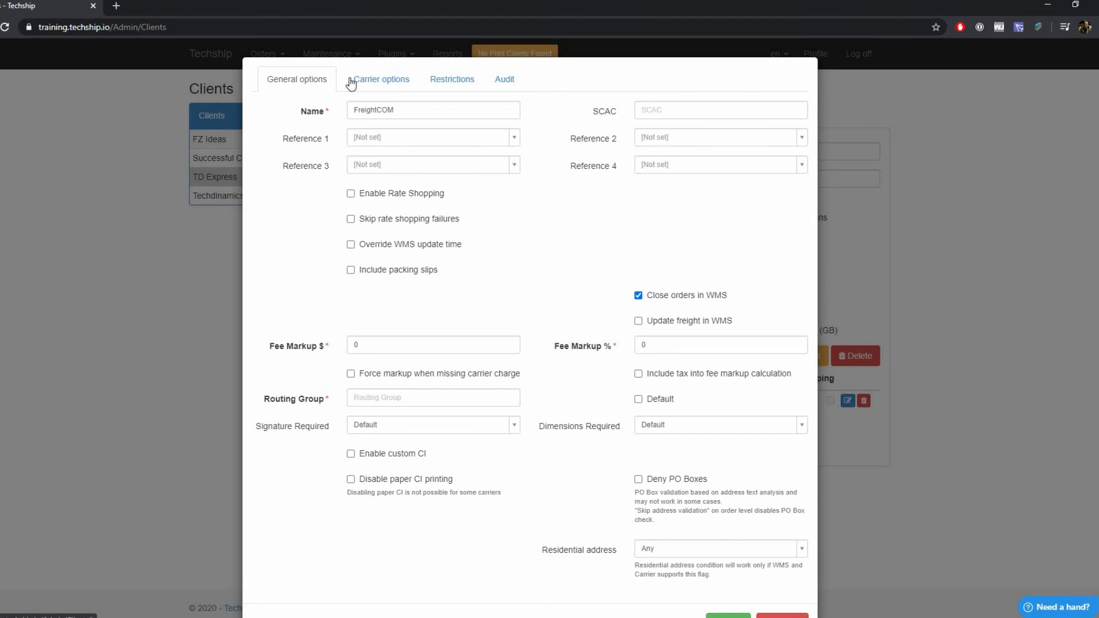
# - Show the account's Restrictions, currently set to Exclude selected codes with no codes listed
pyautogui.click(385, 85)
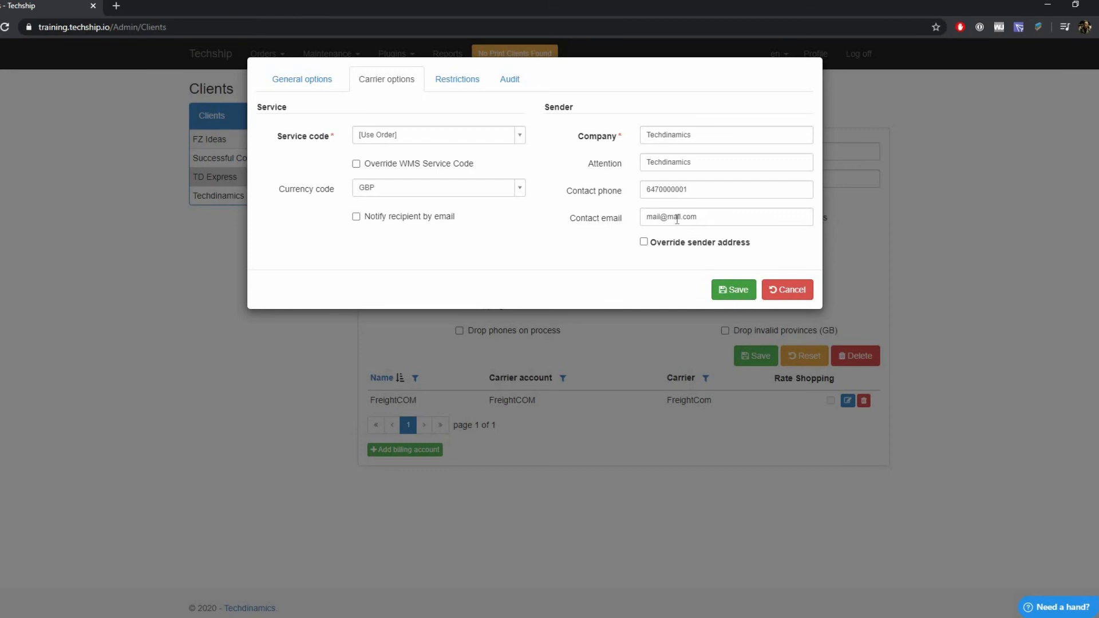
pyautogui.click(466, 89)
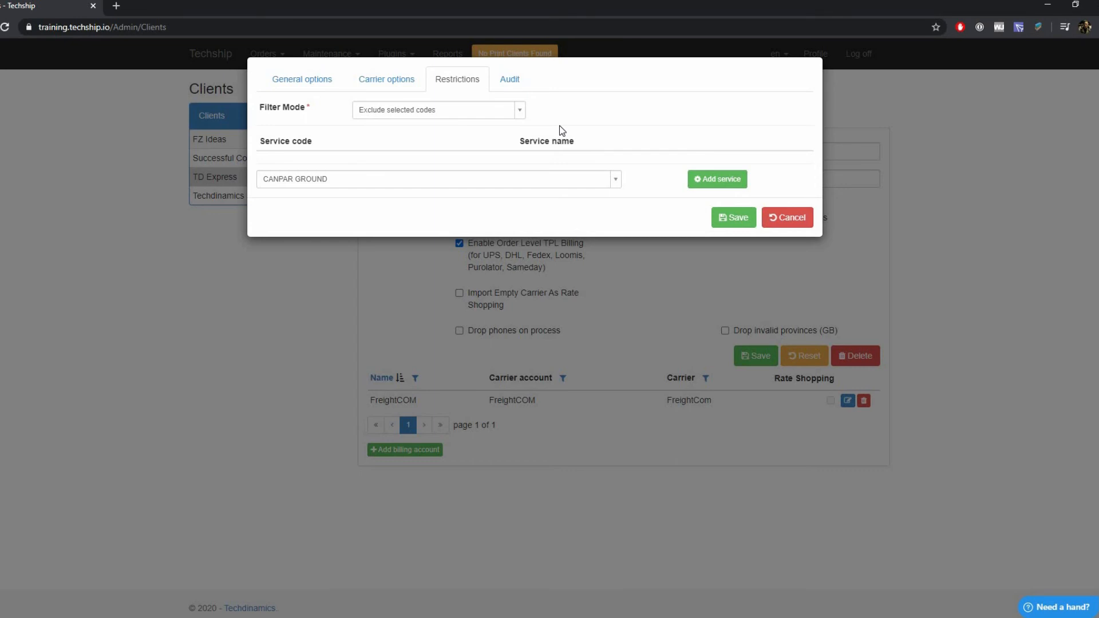
# - Restrict the account to include only the CANPAR GROUND service code
pyautogui.click(510, 114)
pyautogui.click(484, 166)
pyautogui.click(566, 184)
pyautogui.click(646, 193)
pyautogui.click(709, 181)
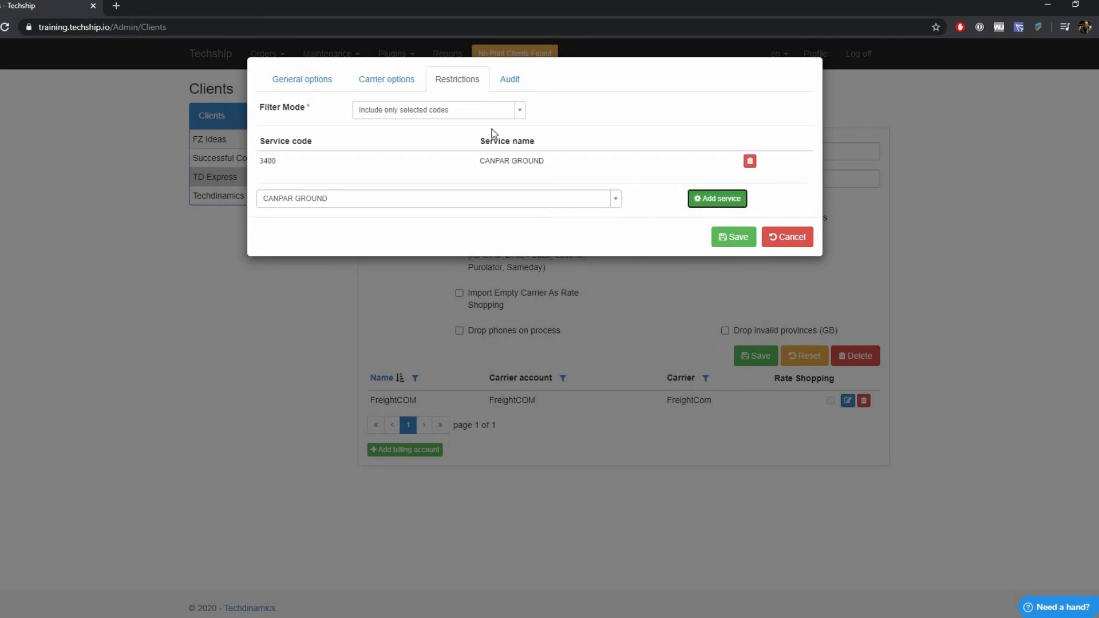
# - Rename the account 'FreightCOM - CANPAR' and save it
pyautogui.click(302, 79)
pyautogui.click(418, 111)
pyautogui.write('- CANPAR')
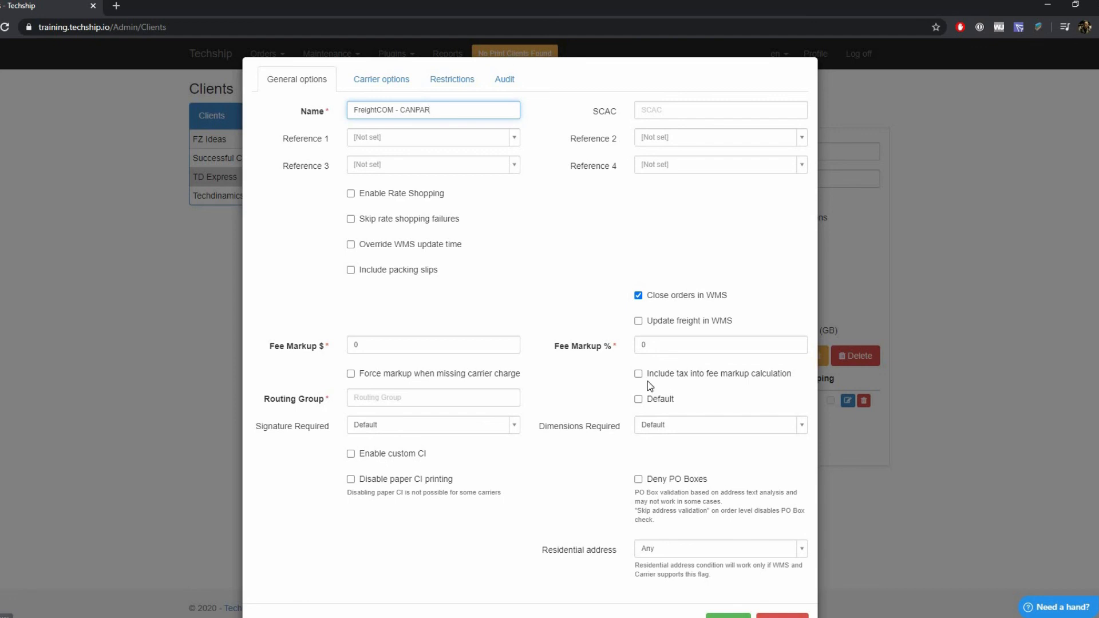
pyautogui.scroll(-1, 636, 395)
pyautogui.click(726, 590)
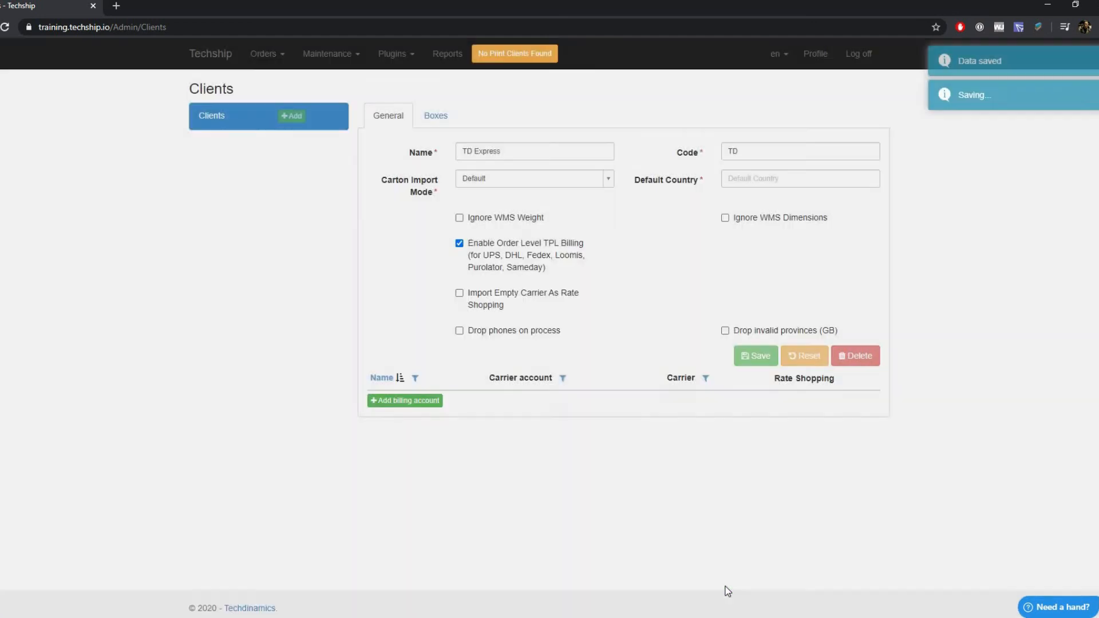
pyautogui.click(410, 450)
# - Assign a second FreightCOM account and name it 'FreightCOM - UPS'
pyautogui.click(505, 173)
pyautogui.click(628, 303)
pyautogui.click(847, 400)
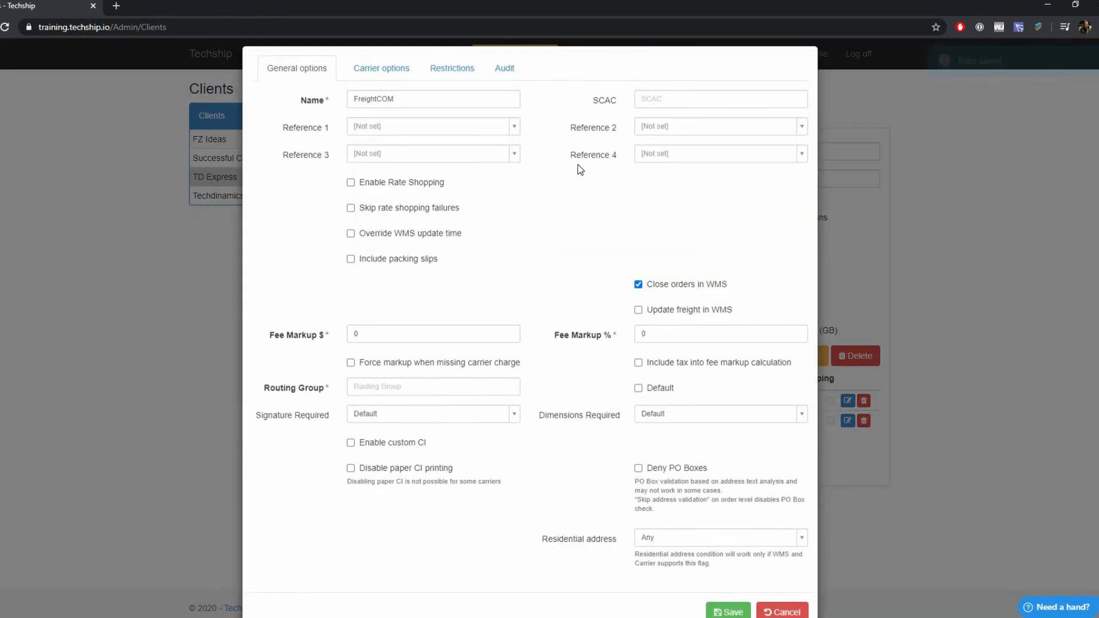
pyautogui.click(480, 109)
pyautogui.write('- UPS')
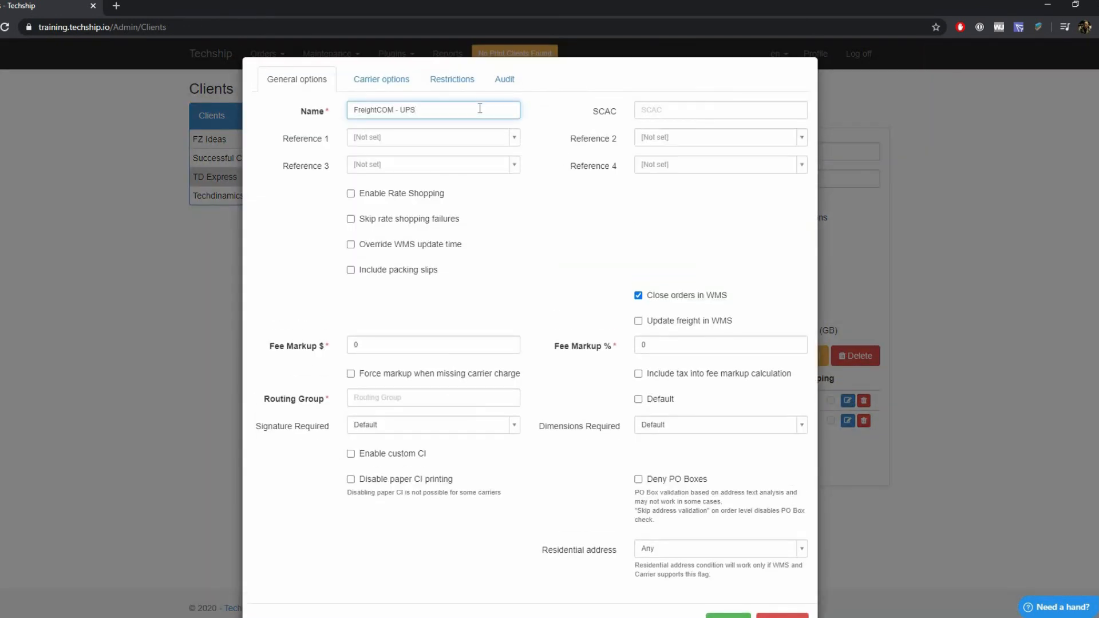
# - Enter Techdinamics as sender company and attention, plus the contact phone and e-mail
pyautogui.click(381, 79)
pyautogui.click(769, 136)
pyautogui.write('Techdinamics')
pyautogui.press('Tab')
pyautogui.write('Techdinamics')
pyautogui.press('Tab')
pyautogui.write('6470000001')
pyautogui.press('Tab')
pyautogui.write('mail@mail.c')
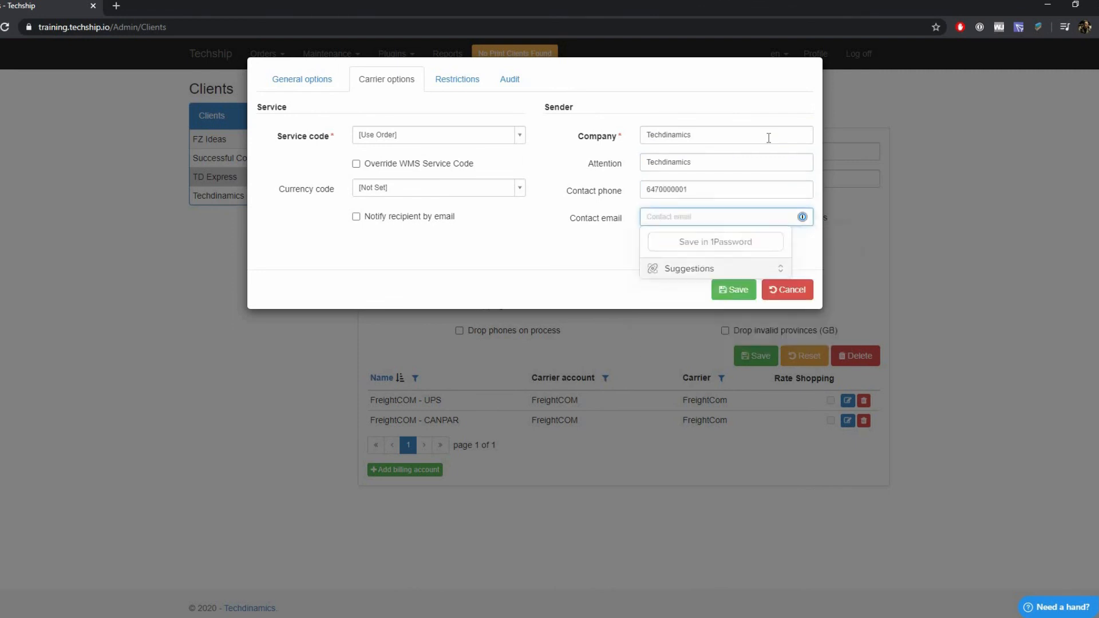
pyautogui.write('om')
pyautogui.click(438, 188)
# - Restrict the account to include only UPS Standard and save it
pyautogui.click(458, 79)
pyautogui.click(439, 110)
pyautogui.click(411, 164)
pyautogui.click(607, 179)
pyautogui.scroll(-10, 601, 299)
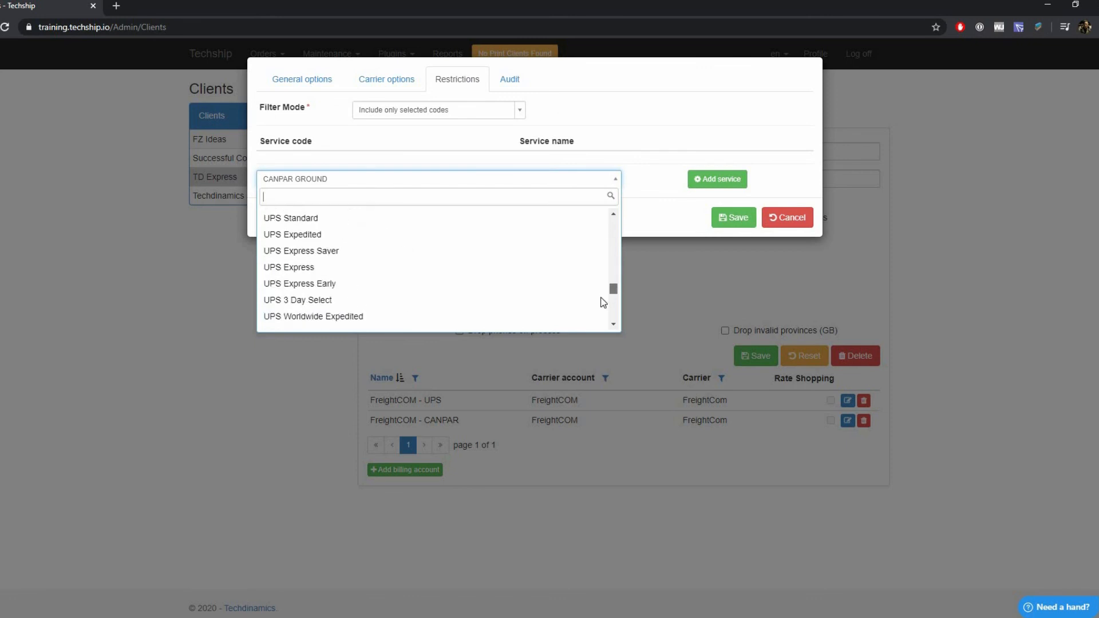
pyautogui.scroll(-5, 601, 297)
pyautogui.scroll(2, 552, 285)
pyautogui.click(558, 248)
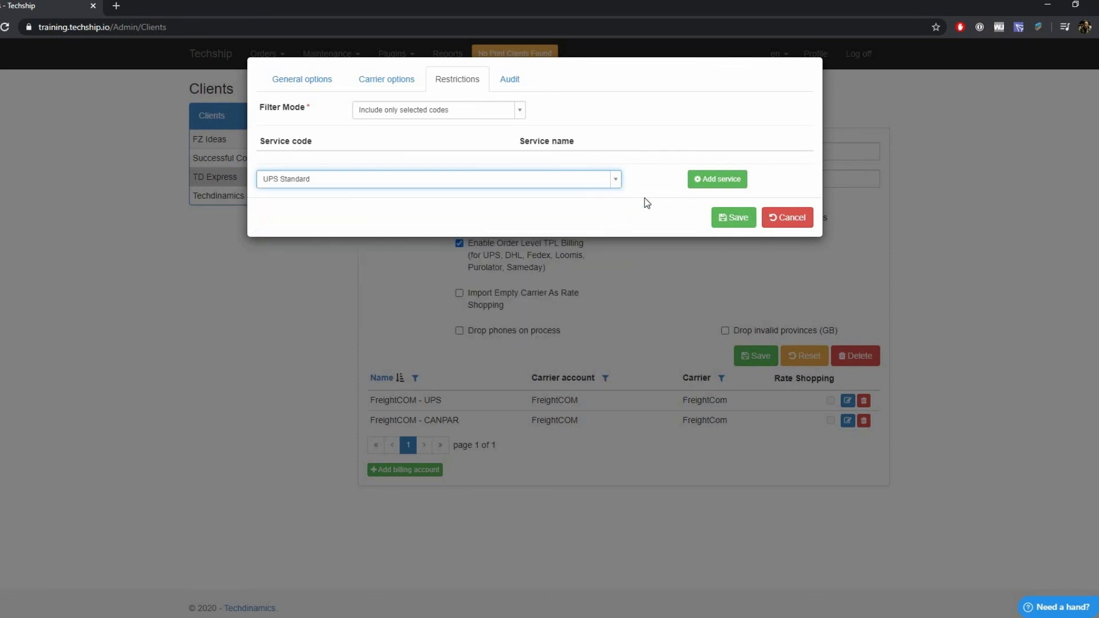
pyautogui.click(710, 181)
pyautogui.click(733, 235)
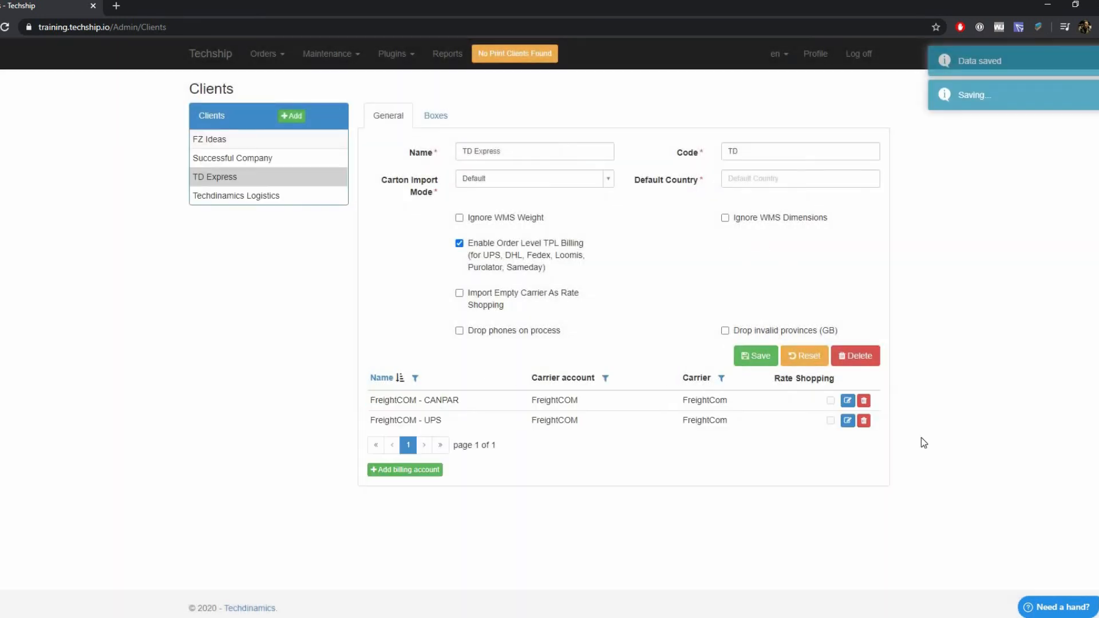